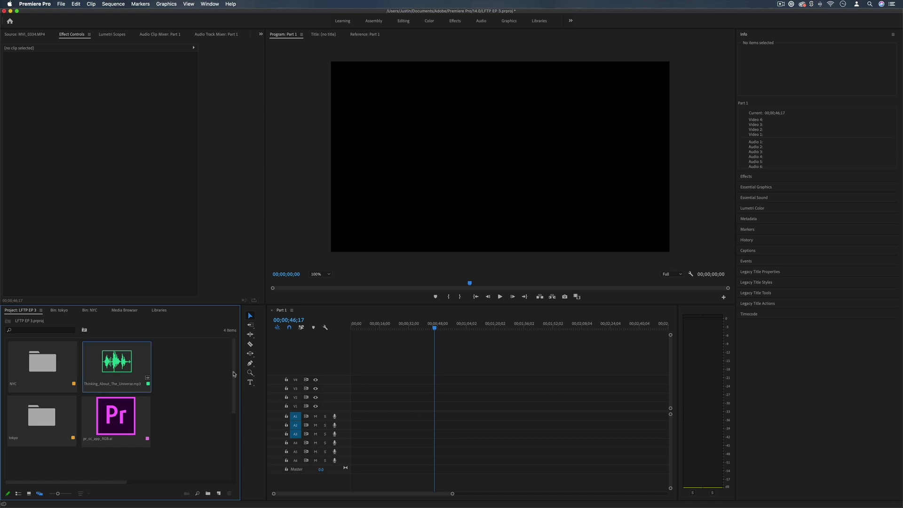
Step: Place the five NYC clips from the NYC bin on V1, deleting the extra sunset copy
click(38, 370)
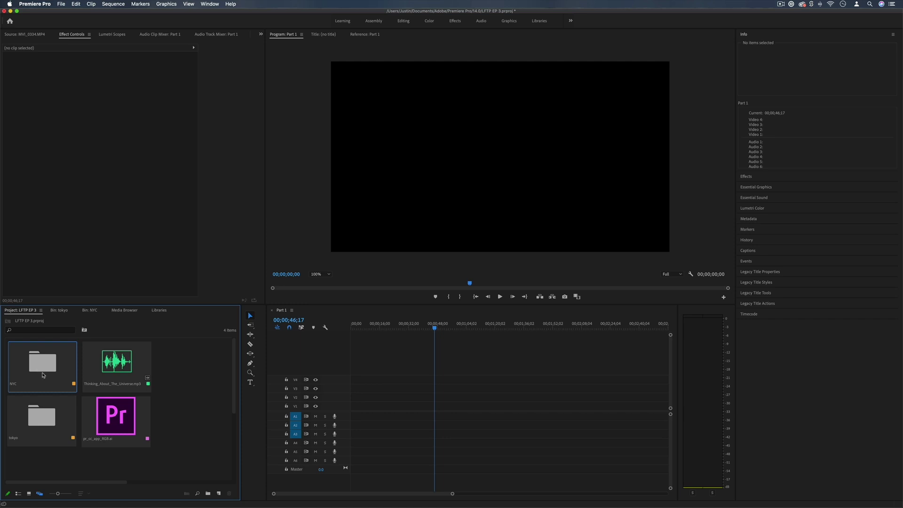
click(75, 398)
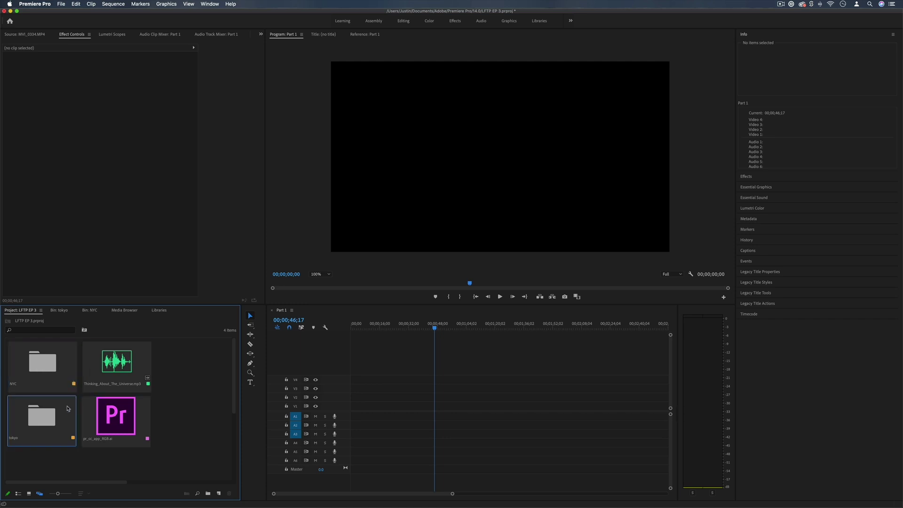
click(64, 379)
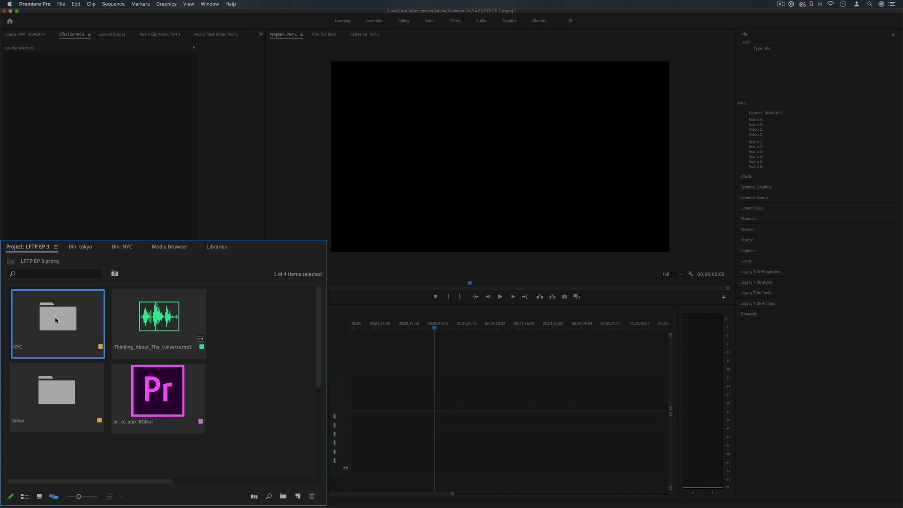
double_click(55, 321)
drag(207, 438, 384, 406)
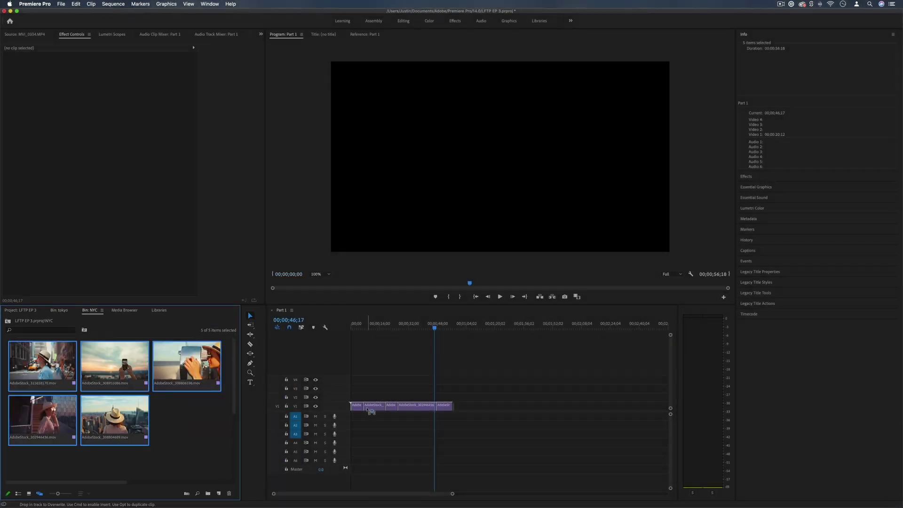
click(420, 324)
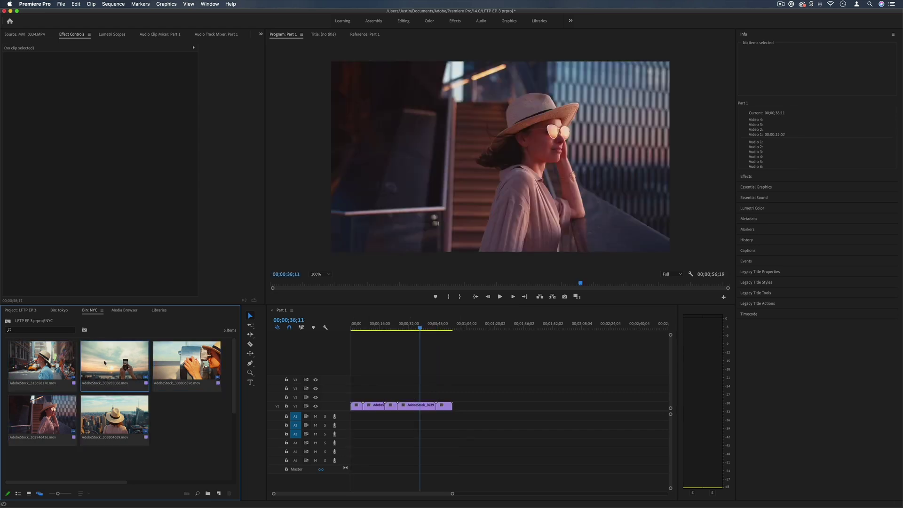
drag(107, 366, 459, 411)
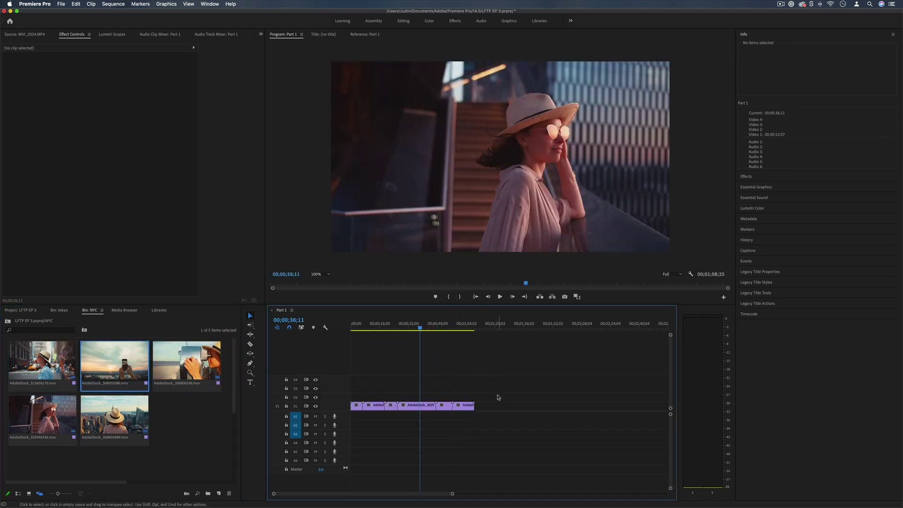
click(468, 407)
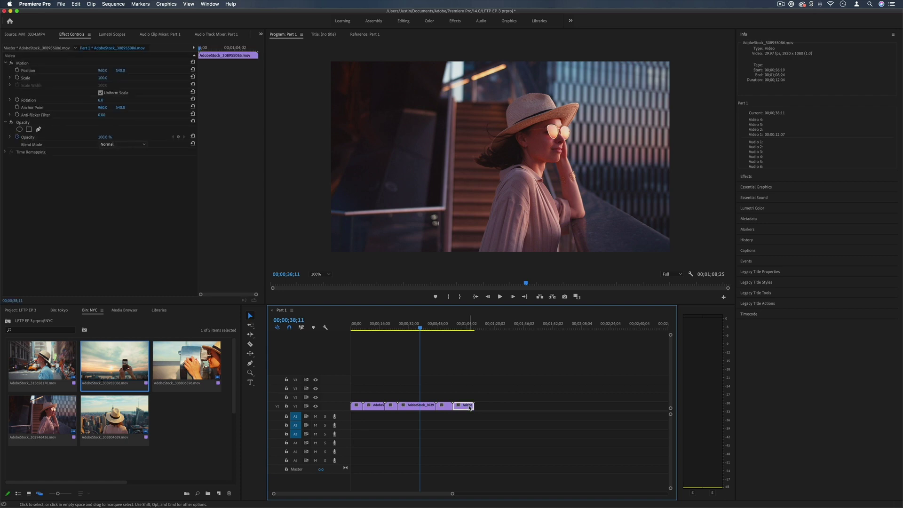
key(Delete)
Step: Reposition clips along V1, leaving a gap at the start and butting one clip against its neighbour
click(353, 328)
drag(353, 328, 368, 329)
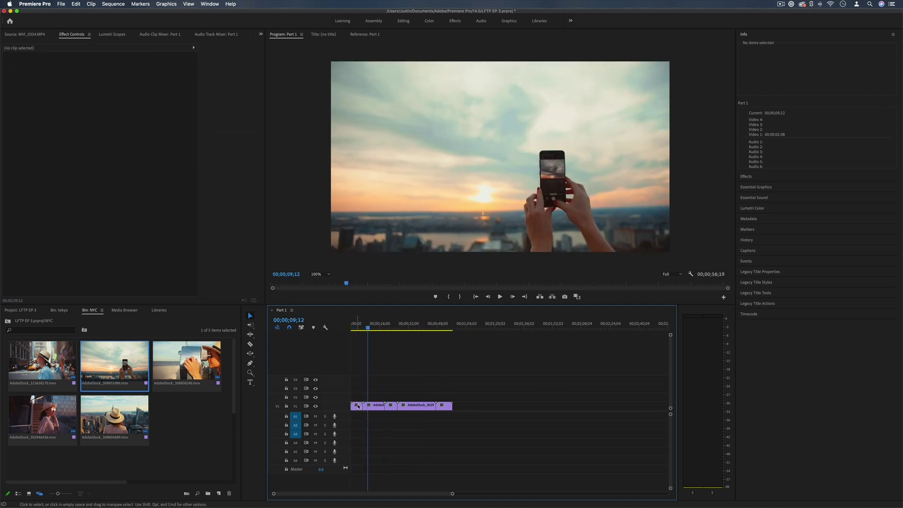
drag(358, 406, 365, 409)
drag(378, 327, 424, 327)
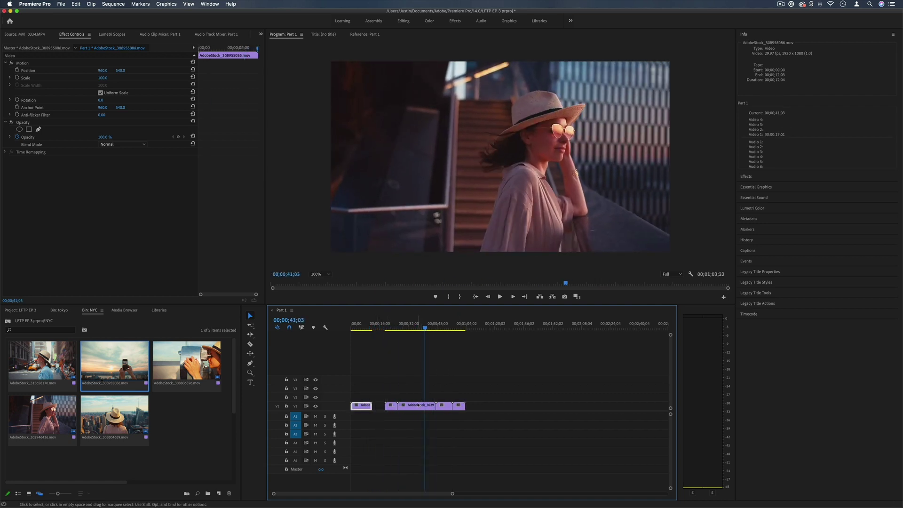
mouse_move(418, 404)
mouse_down()
mouse_move(475, 407)
mouse_move(431, 410)
mouse_up()
drag(470, 327, 439, 328)
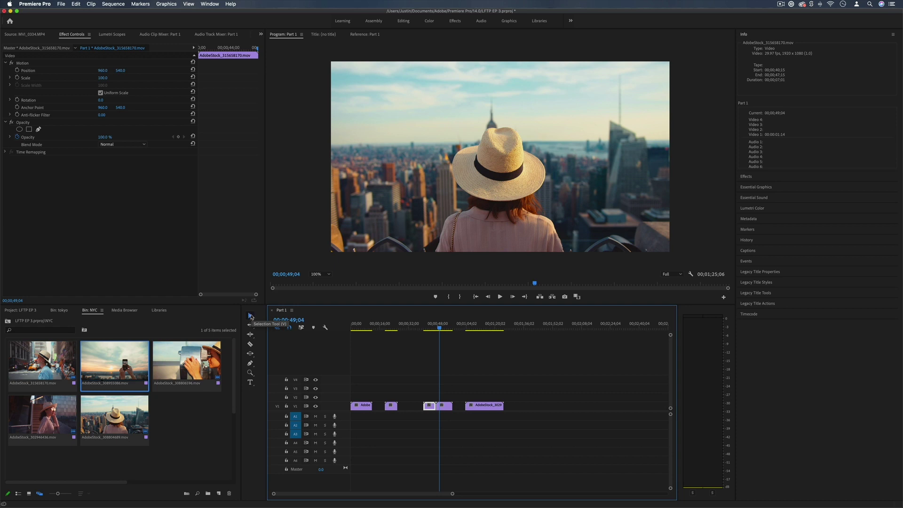
Step: Split the clip at 00;00;49;04 and drag its second half left toward 00;00;16;00
click(250, 316)
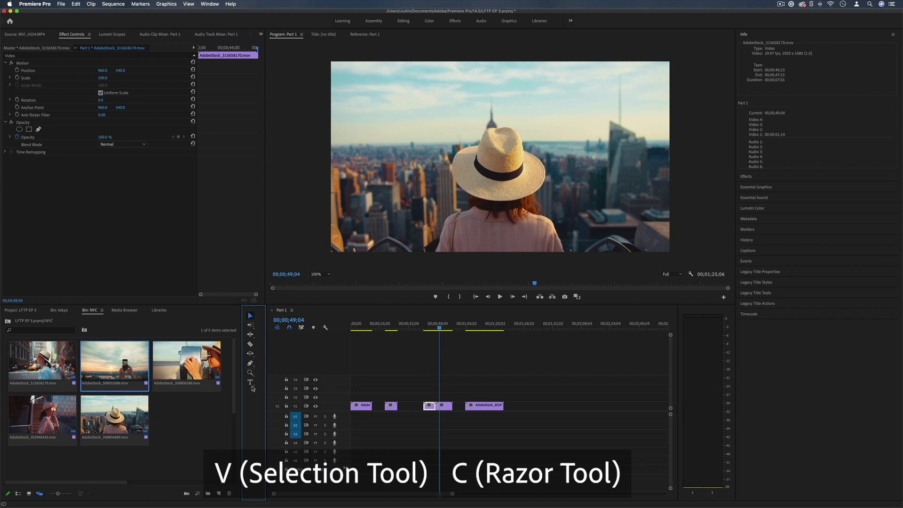
click(385, 363)
key(super+k)
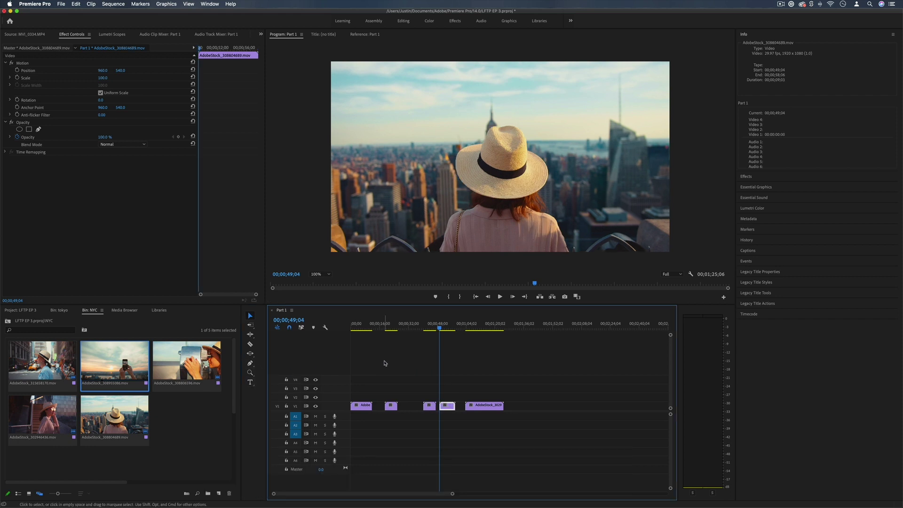
key(v)
drag(445, 406, 382, 409)
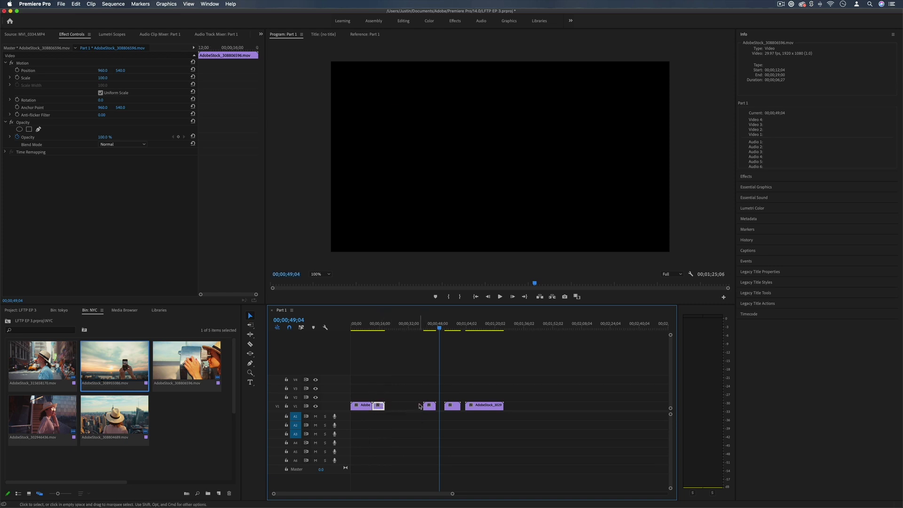
Step: Razor the woman-in-hat clip at 00;01;17;05, delete the tail, and shift it to 00;01;09;02
key(c)
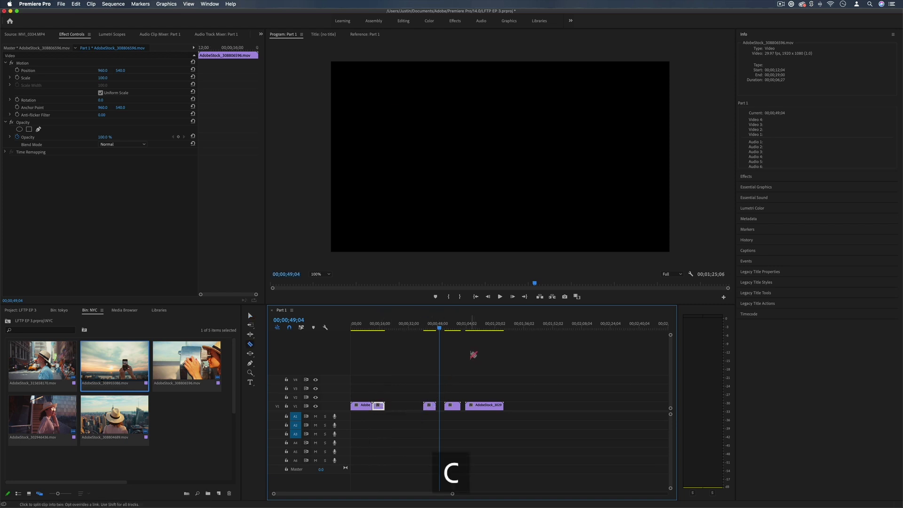
click(457, 326)
drag(471, 331, 489, 331)
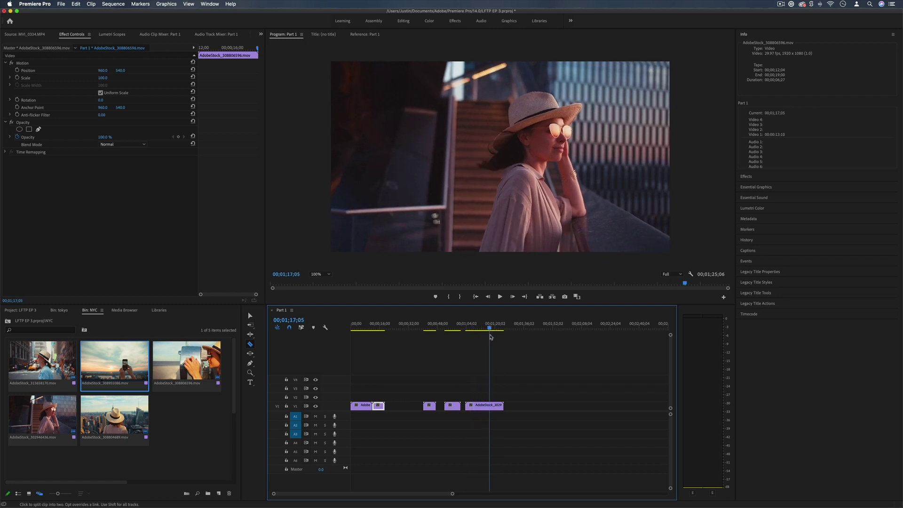
click(489, 409)
key(v)
drag(522, 376, 502, 414)
key(Delete)
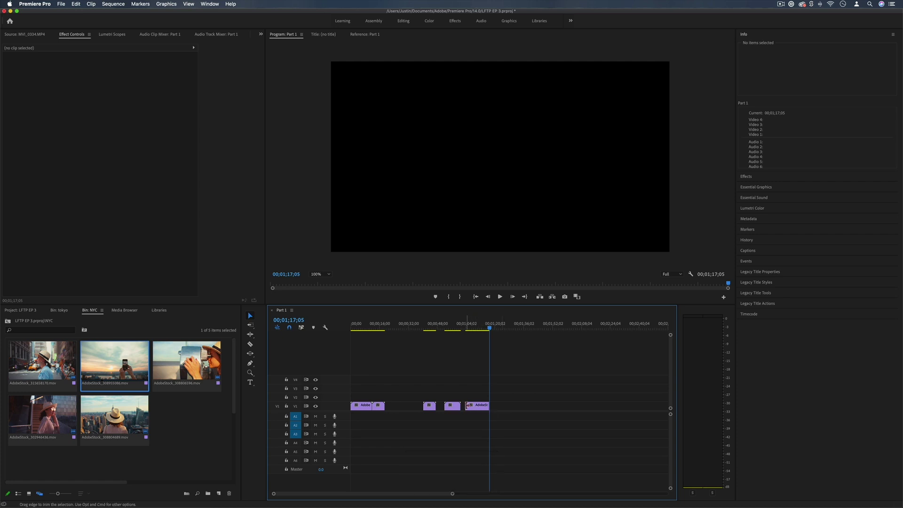
drag(467, 405, 491, 407)
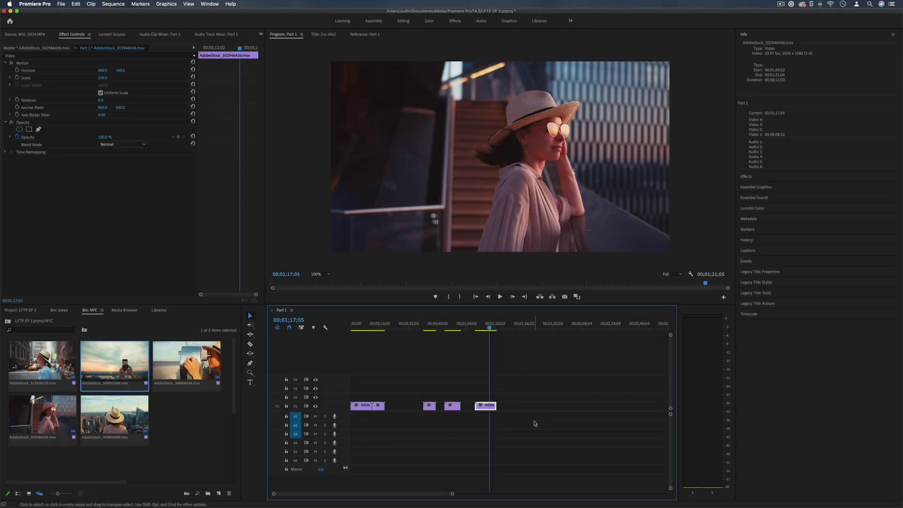
Step: Select the three empty gaps on V1 and ripple-delete them
click(405, 407)
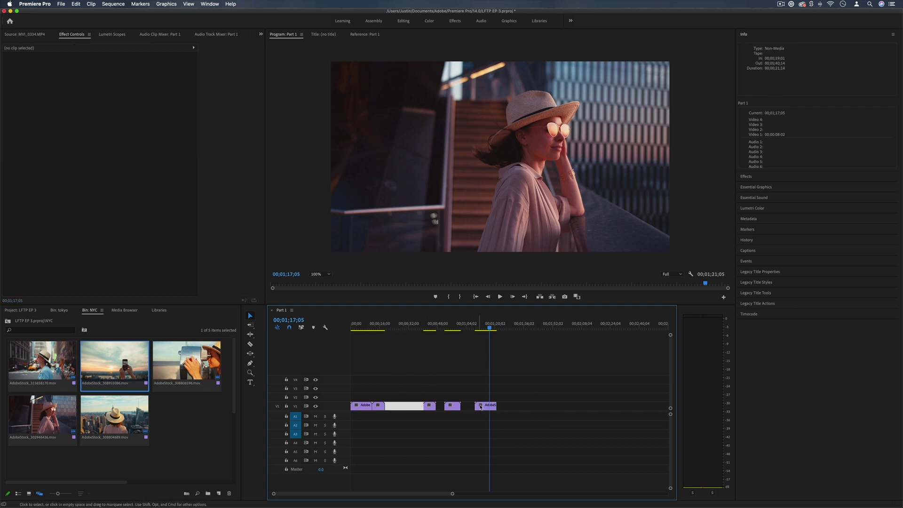
mouse_move(400, 333)
mouse_down()
mouse_move(388, 329)
mouse_move(476, 329)
mouse_move(393, 329)
mouse_up()
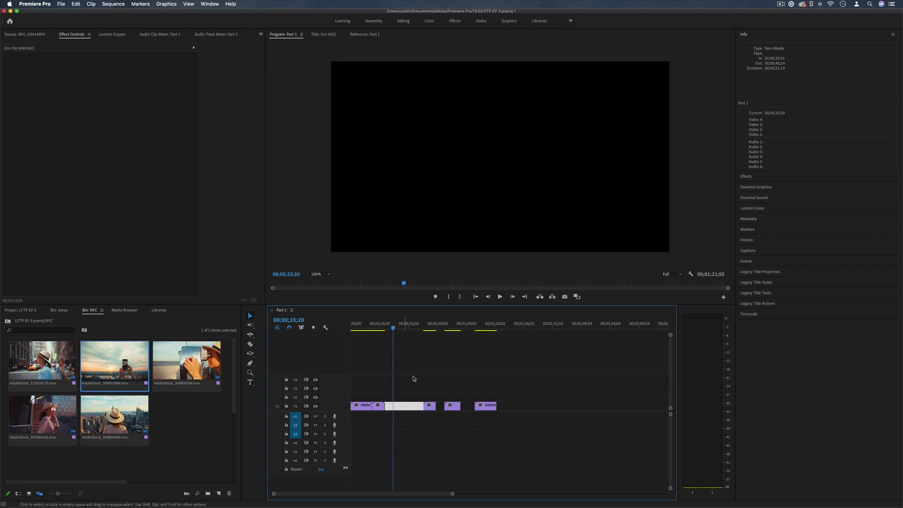
key(super+shift+a)
click(401, 410)
click(441, 408)
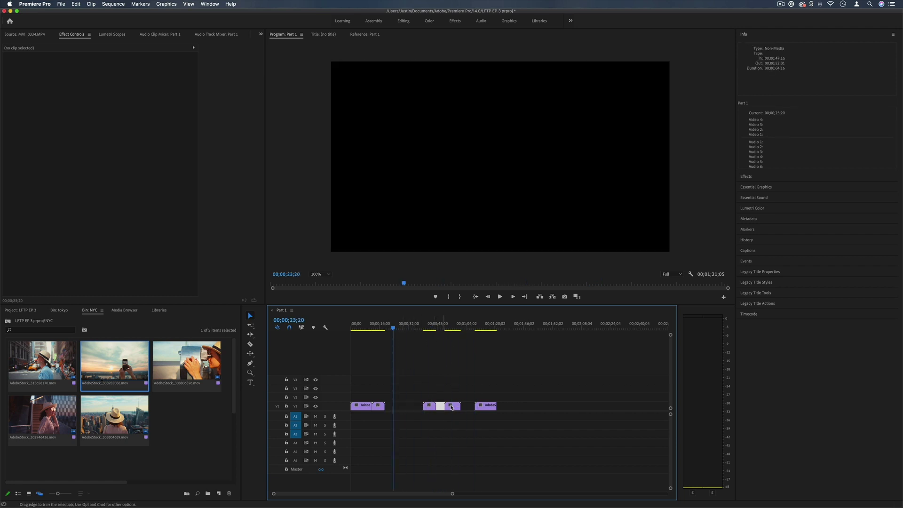
click(469, 408)
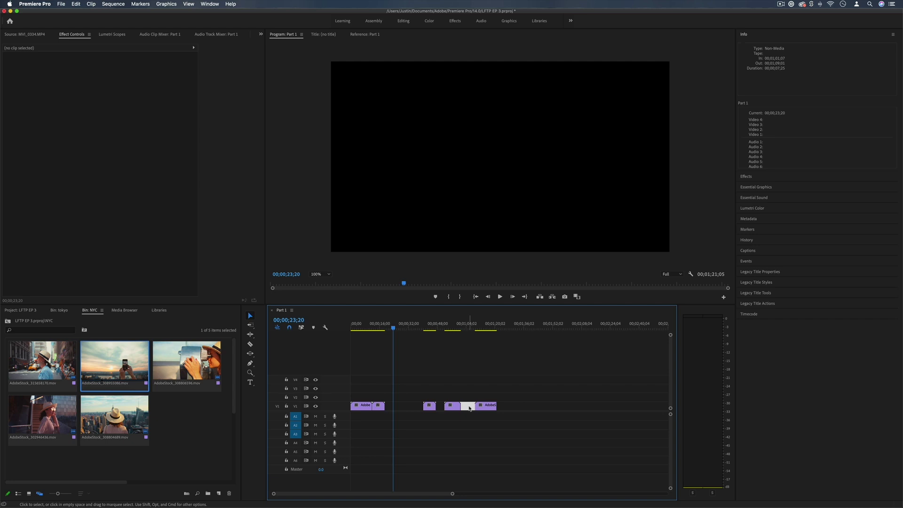
key(BackSpace)
Step: Ripple-delete the two remaining gaps, then review the 00;00;44;23 sequence zoomed in
click(439, 408)
key(BackSpace)
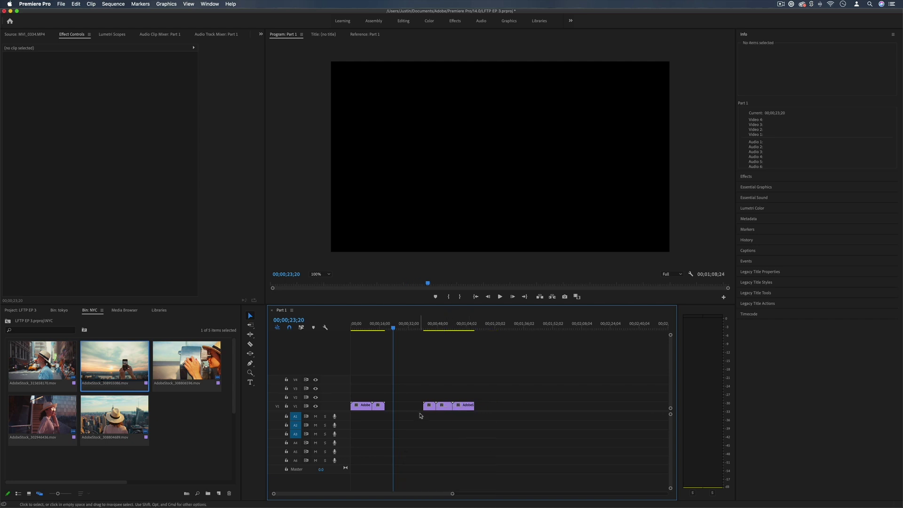
click(418, 408)
key(BackSpace)
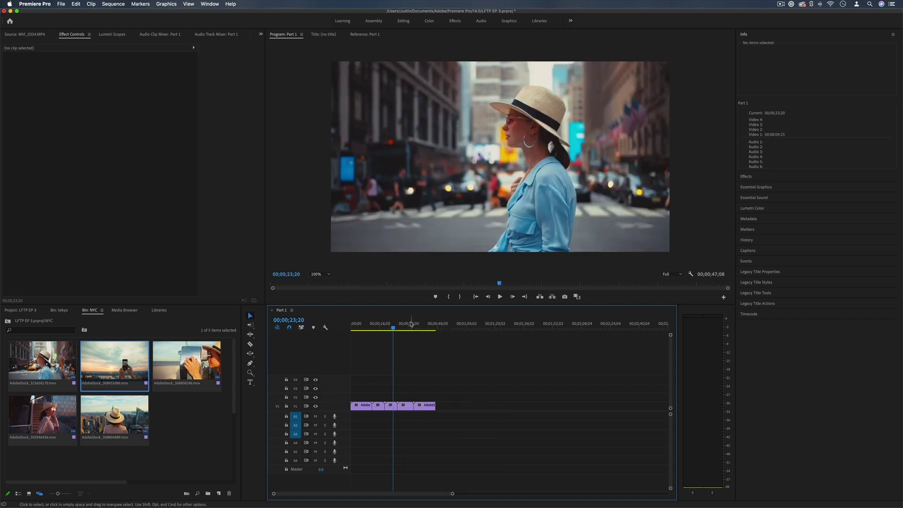
click(363, 328)
drag(362, 327, 419, 328)
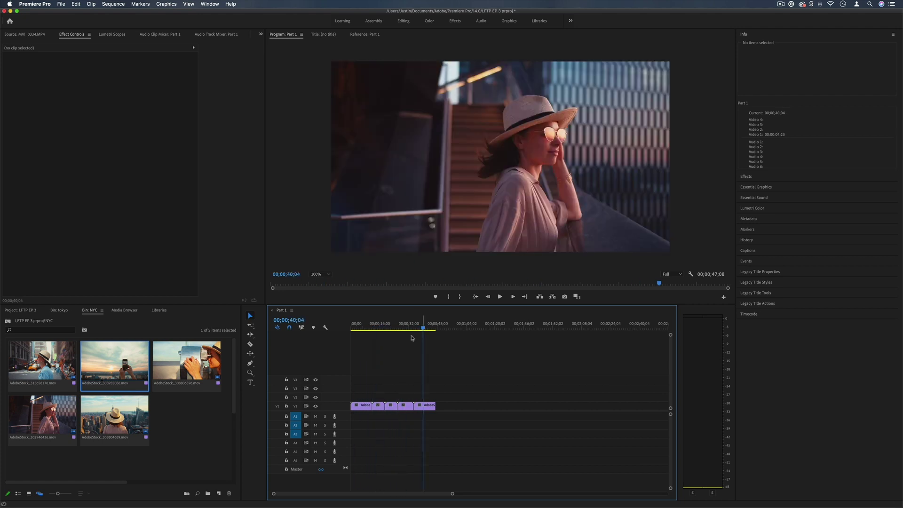
key(=)
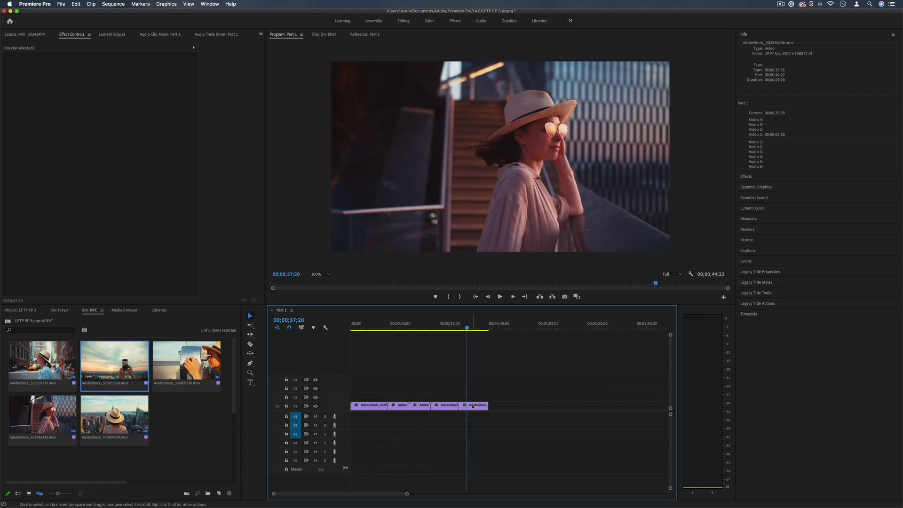
Step: Revert the trial move and trim of the last clip, then return to the LFTP EP 3 project bins
drag(474, 408, 493, 408)
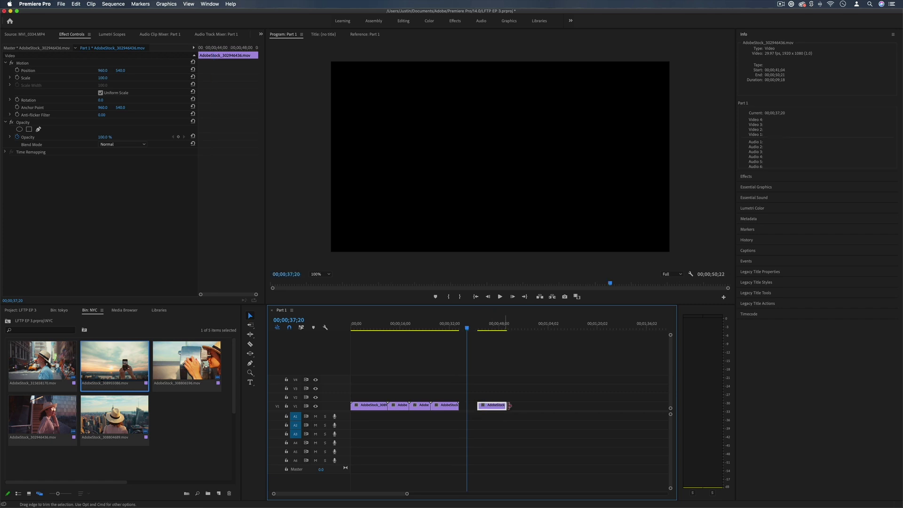
drag(477, 405, 491, 405)
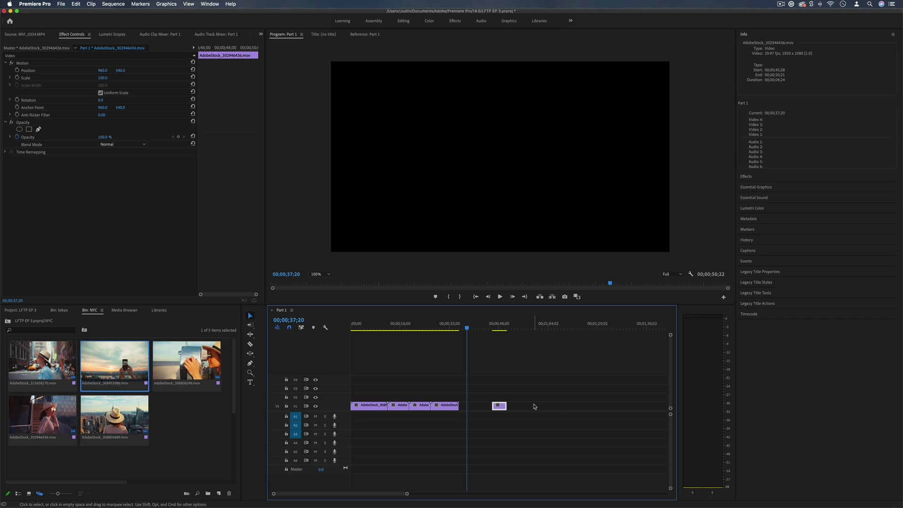
key(super+z)
key(super+z)
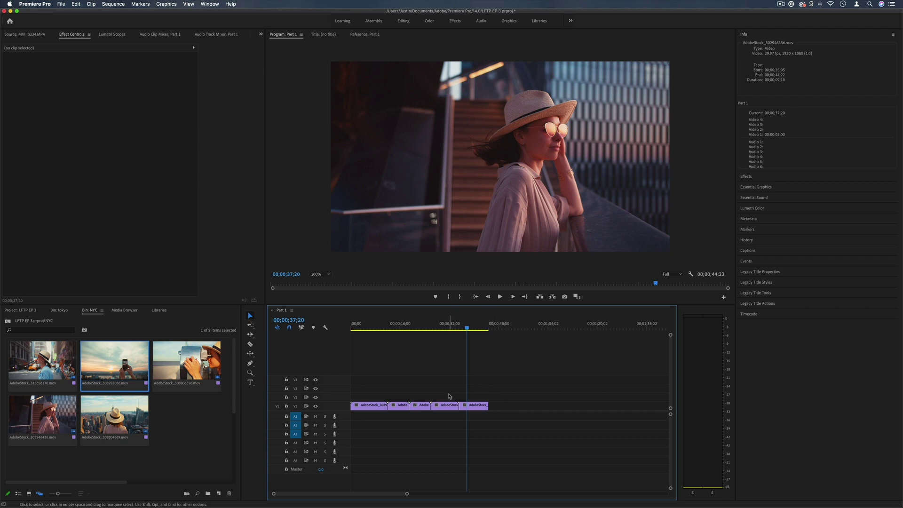
click(76, 4)
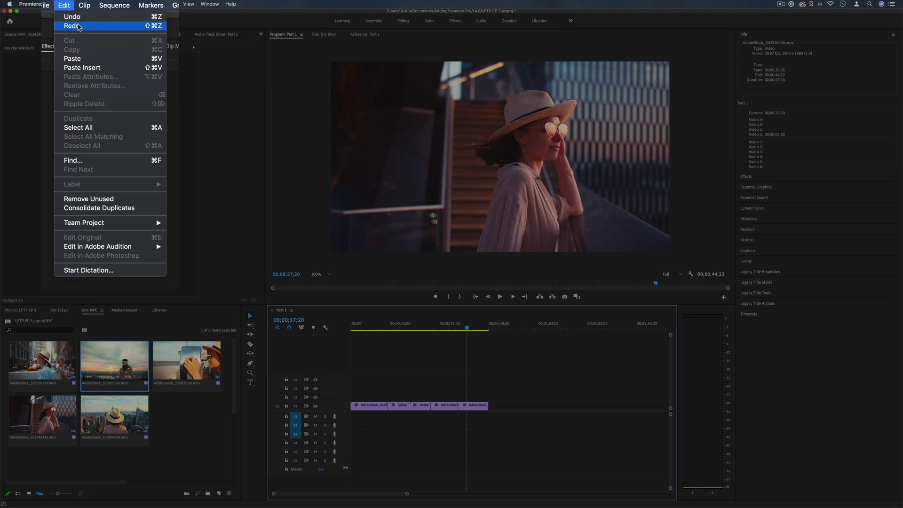
click(72, 18)
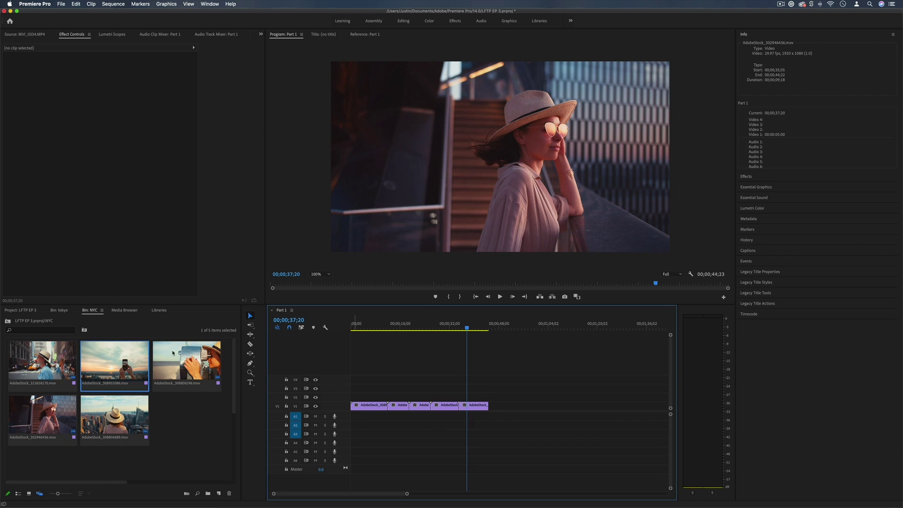
click(20, 310)
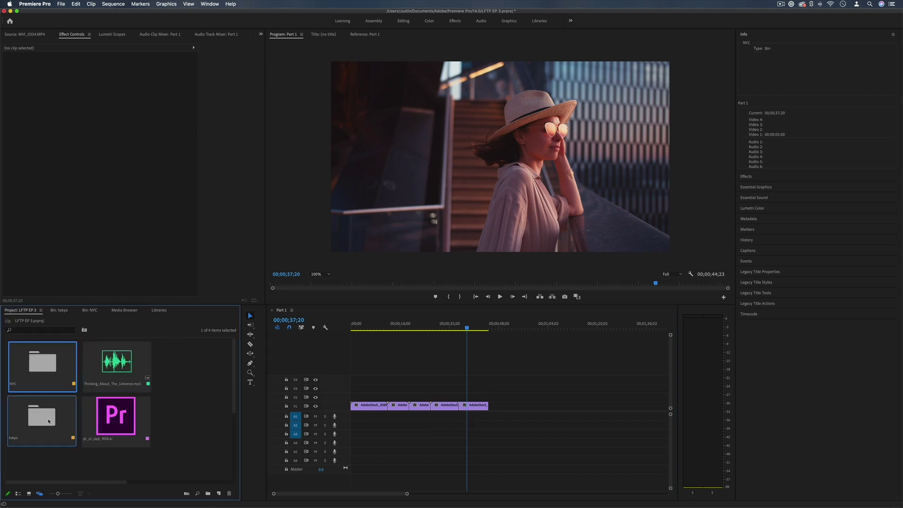
Step: Lay Thinking_About_The_Universe.mp3 on A1 beneath the clips and park the playhead on the binoculars shot
drag(107, 367, 355, 415)
click(394, 409)
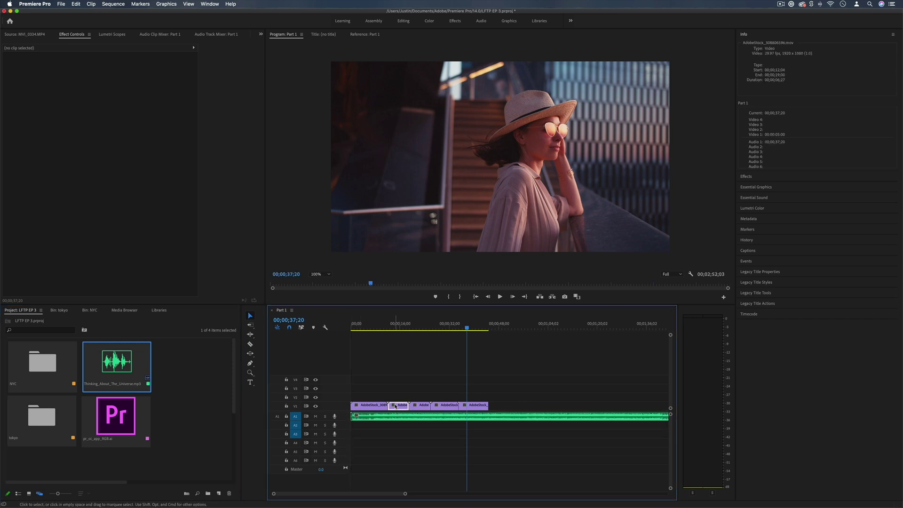
drag(466, 327, 443, 329)
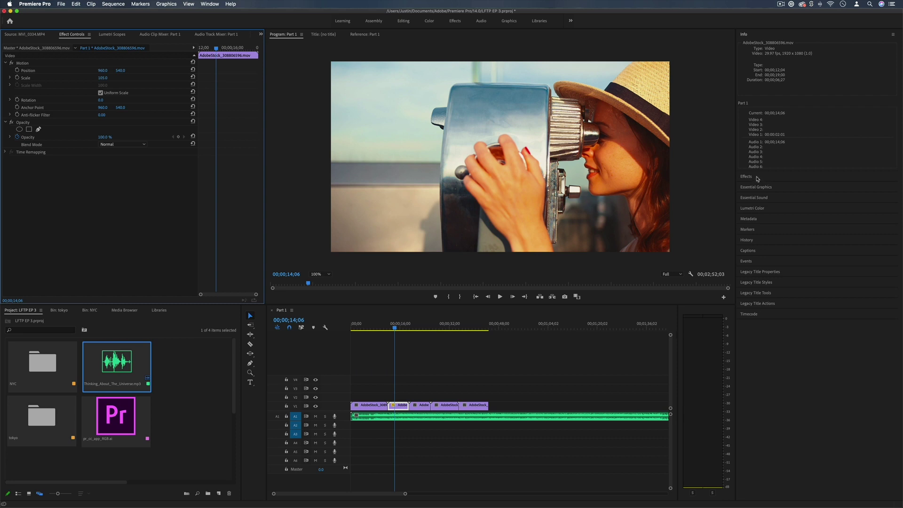
Step: Apply Gaussian Blur from Blur & Sharpen to the binoculars clip and raise Blurriness to 71
click(749, 179)
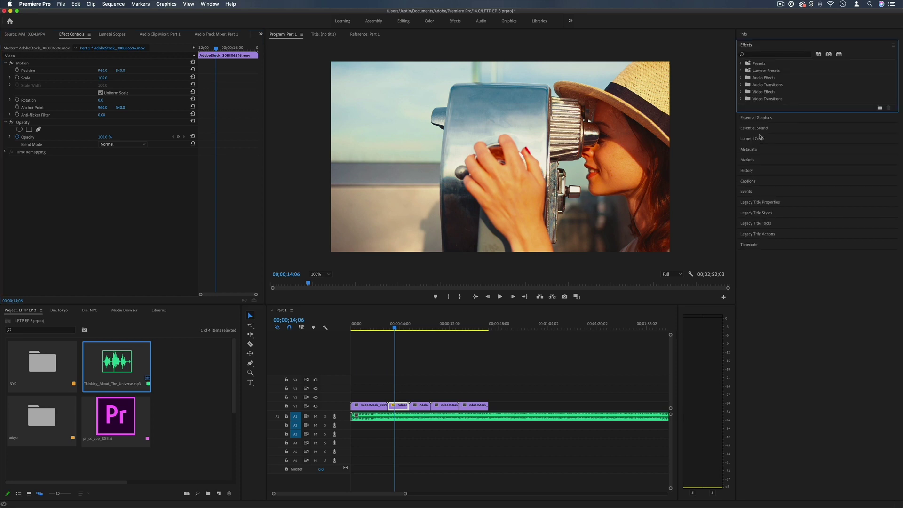
click(741, 91)
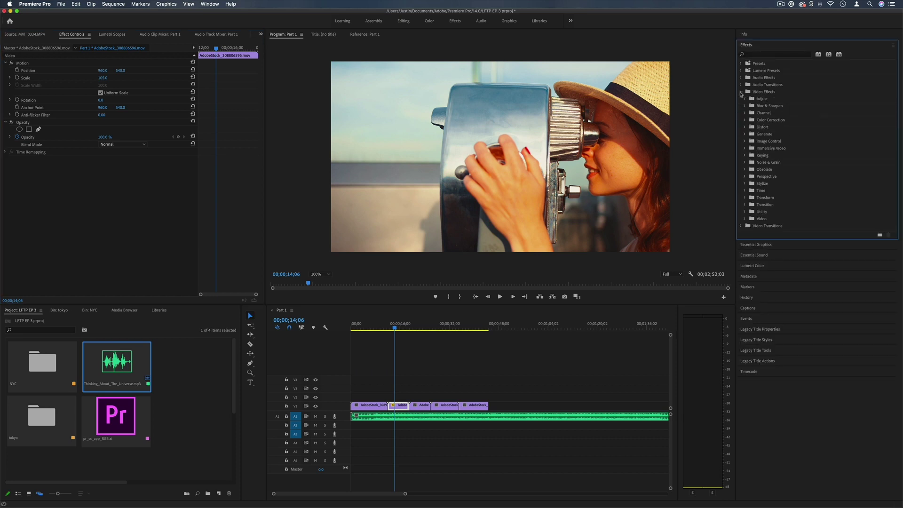
click(745, 106)
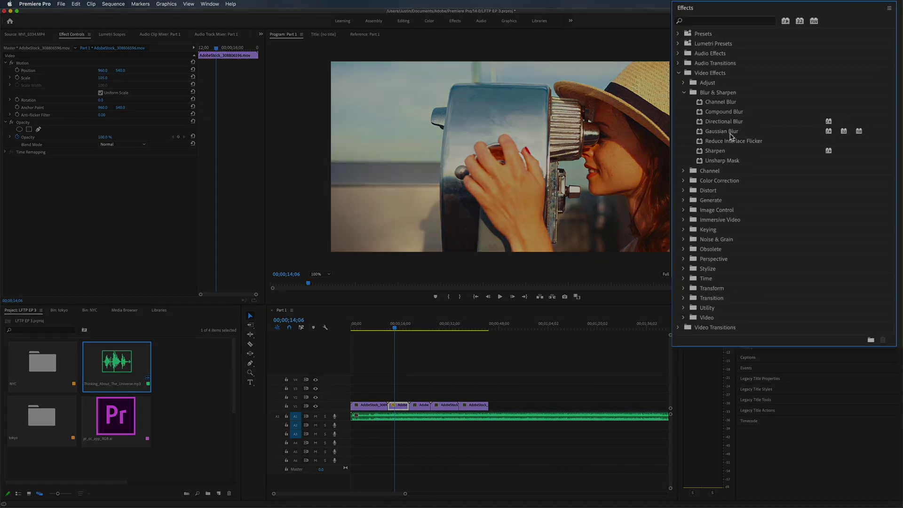
drag(771, 134, 425, 404)
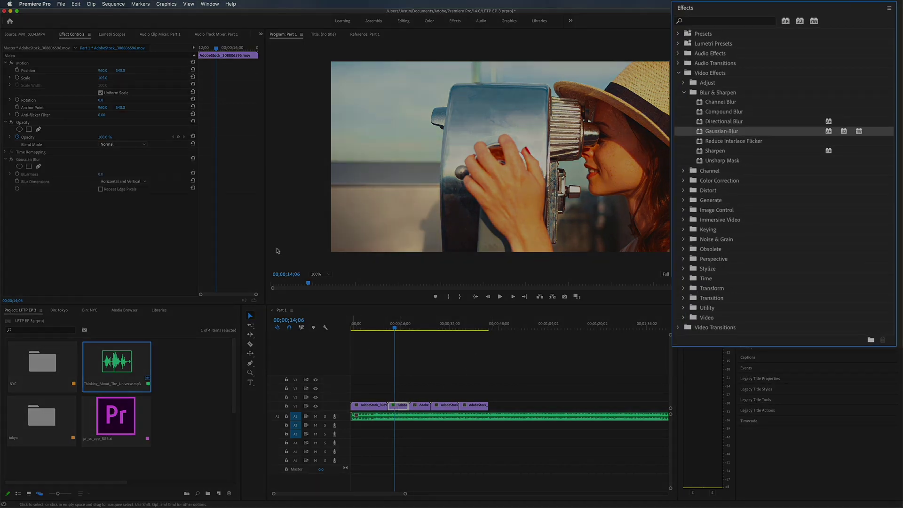
drag(101, 174, 117, 174)
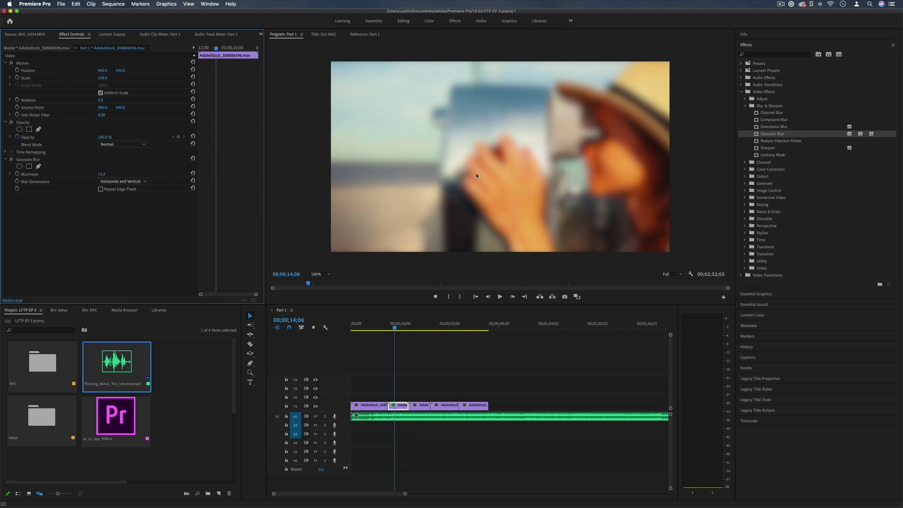
click(741, 93)
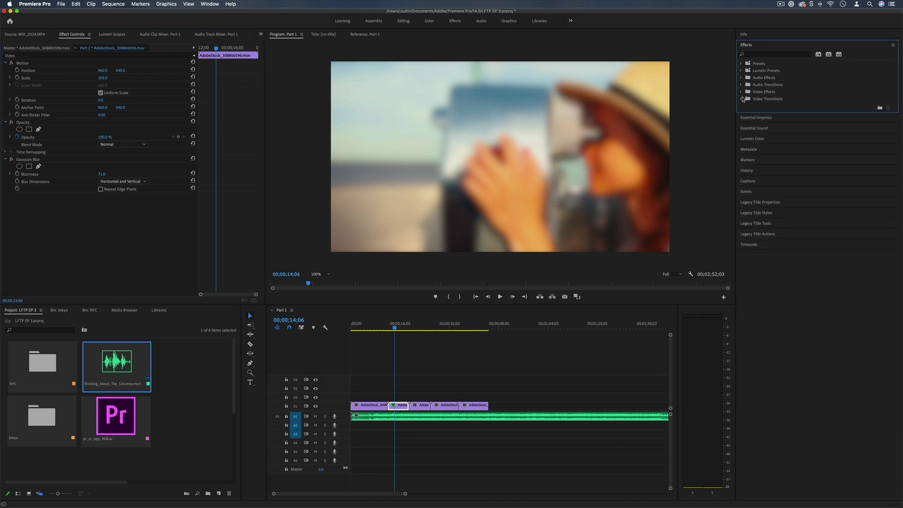
Step: Drop a Cross Dissolve from Video Transitions > Dissolve onto the first cut between clips
click(740, 99)
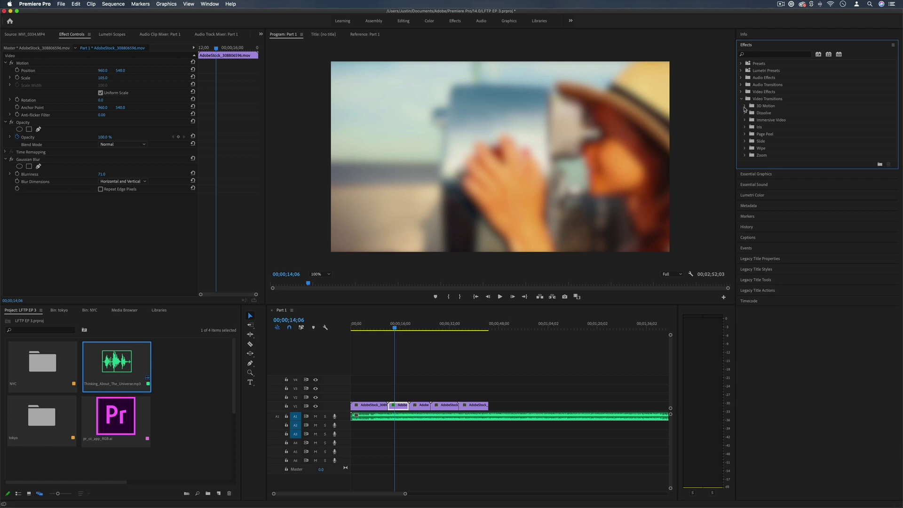
click(758, 100)
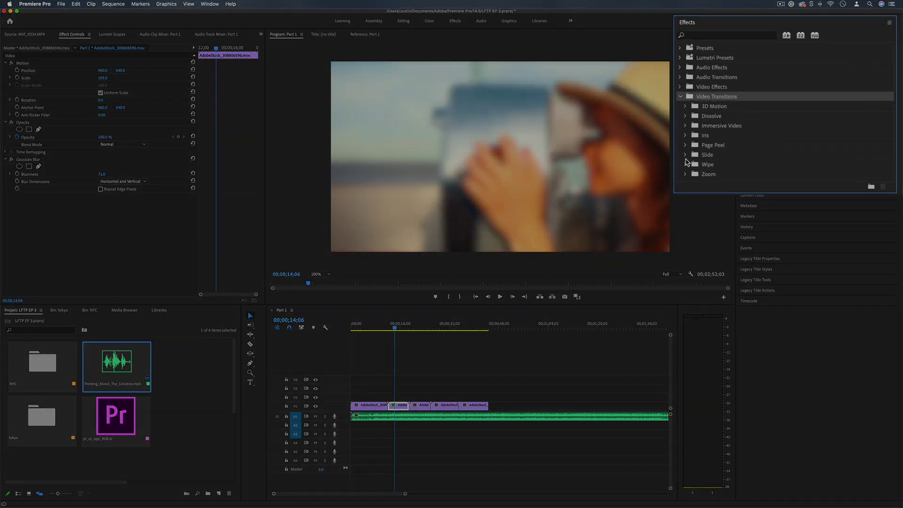
click(745, 113)
drag(771, 126, 465, 412)
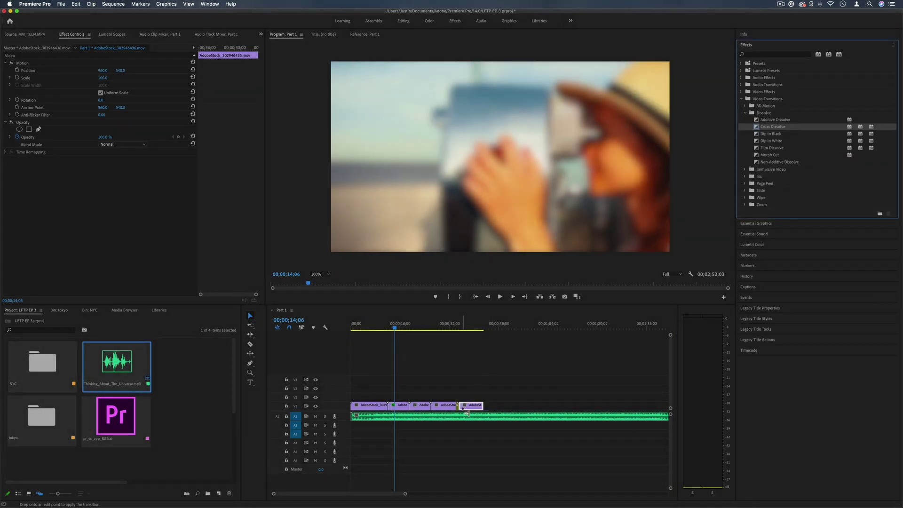
Step: Apply the default transition at another cut via Apply Default Transitions and preview the dissolves
click(459, 325)
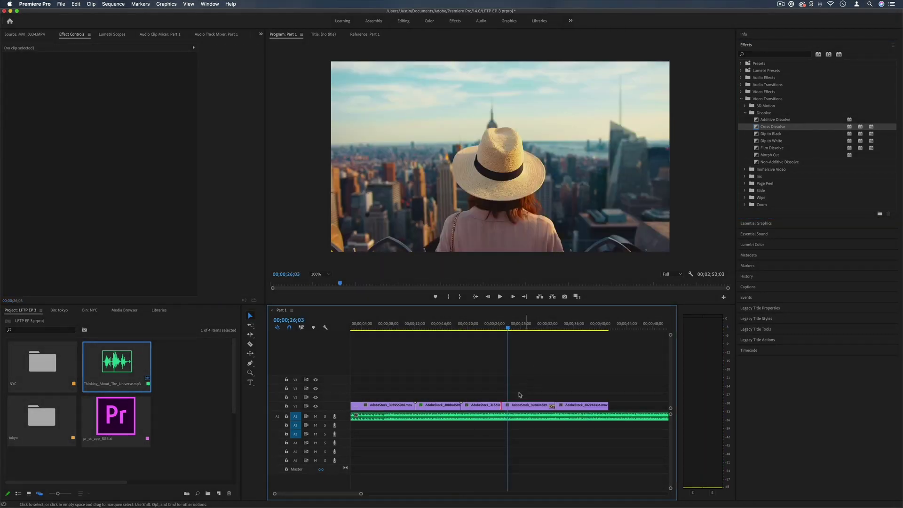
right_click(501, 405)
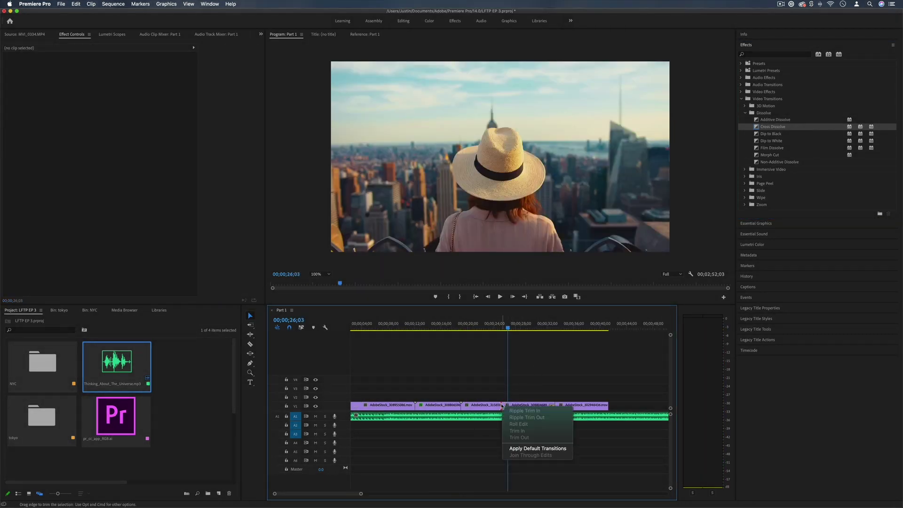
click(537, 448)
click(501, 328)
drag(501, 328, 502, 328)
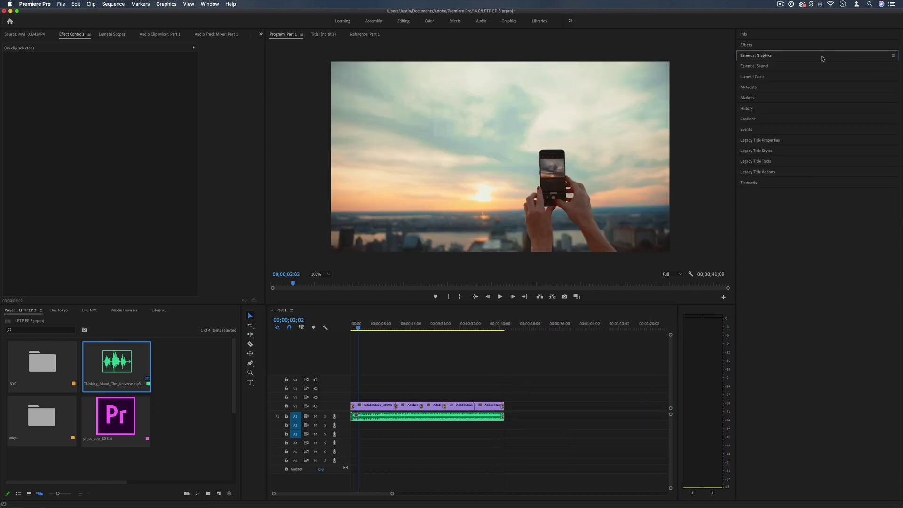
Step: Place the Angled Image Caption template from Essential Graphics on V2 above the opening clip
click(756, 56)
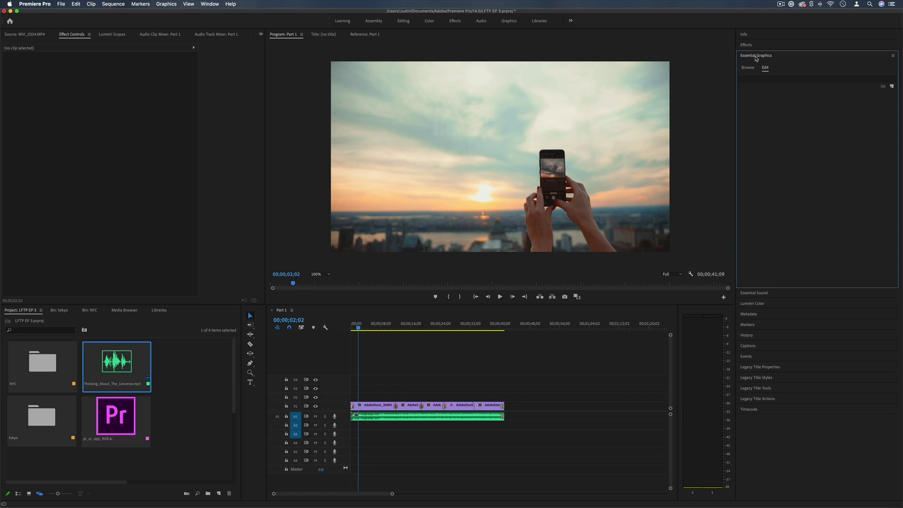
click(749, 68)
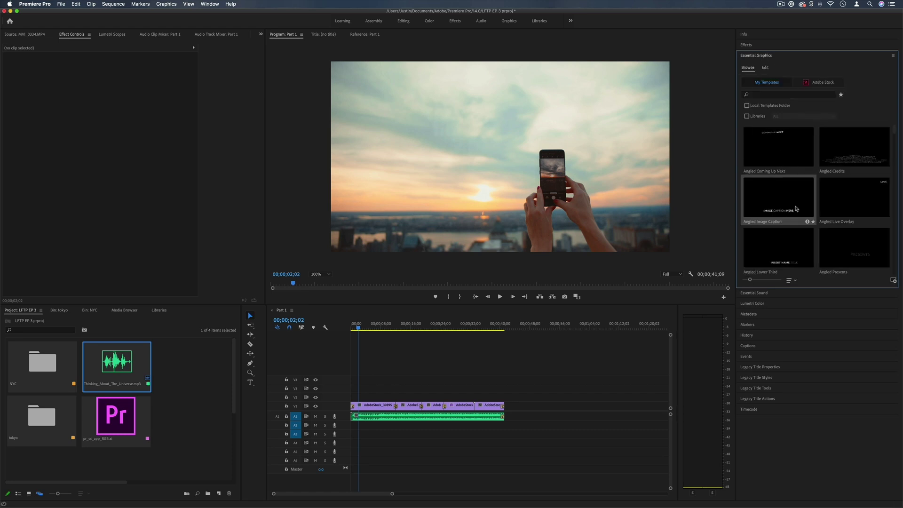
drag(378, 289, 358, 397)
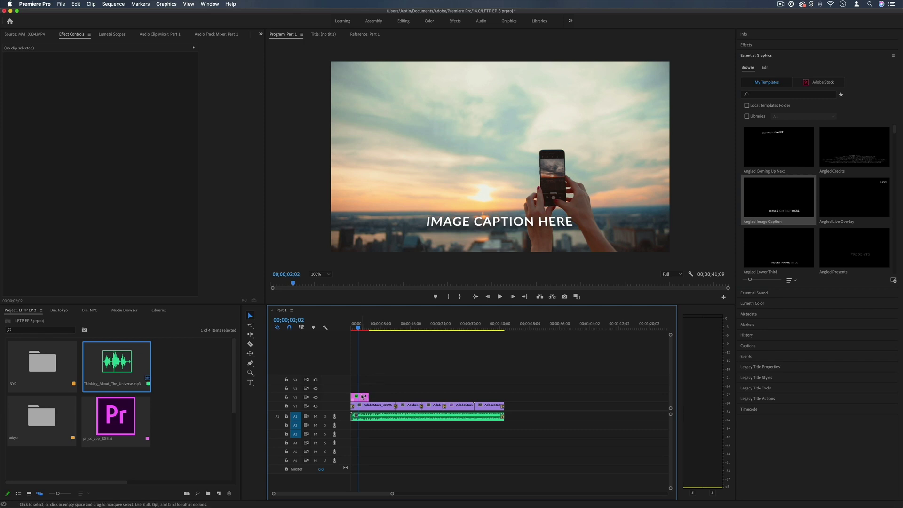
click(359, 396)
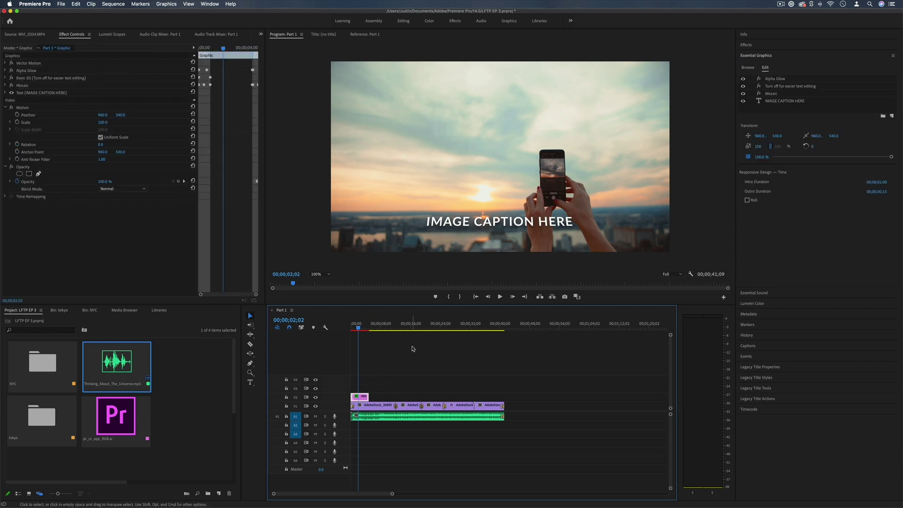
Step: Replace the caption text with 'NEW YORK CITY VLOG' and play the sequence to preview it
click(775, 101)
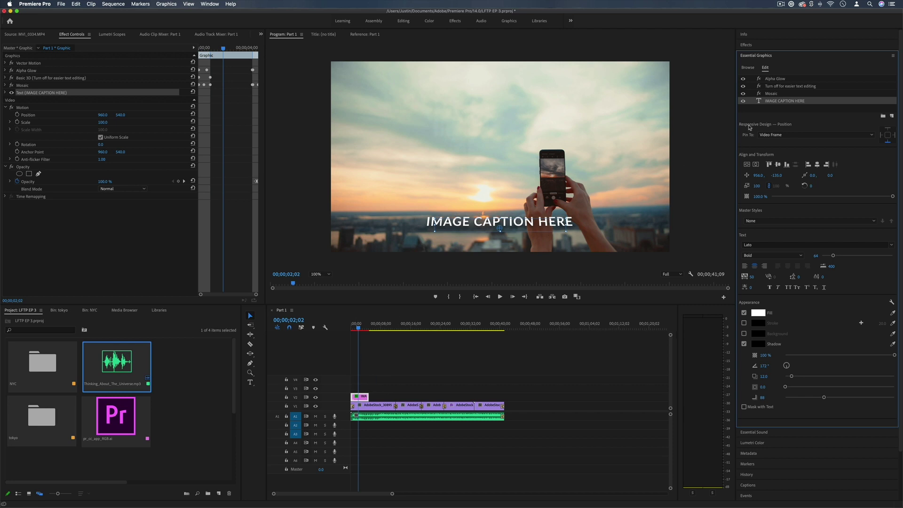
click(250, 382)
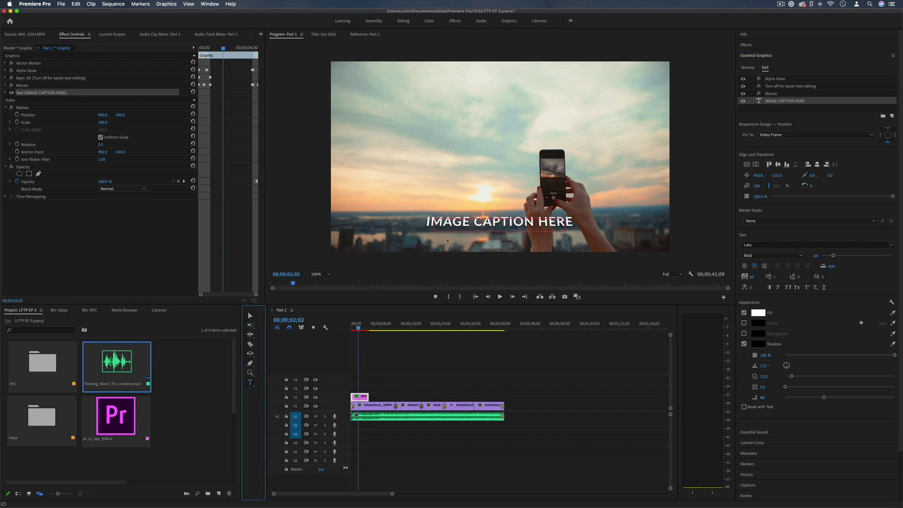
click(452, 226)
key(ctrl+a)
text(NEW YORK CITY VLOG)
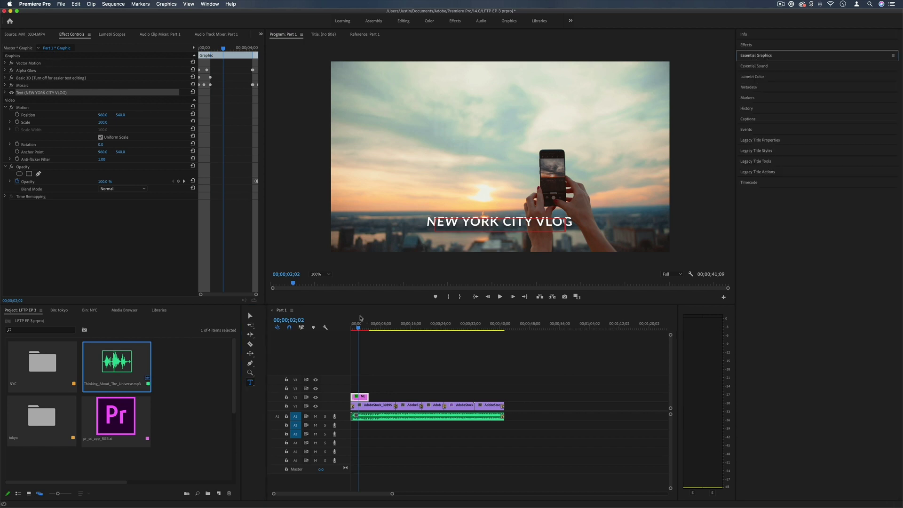
click(356, 328)
key(space)
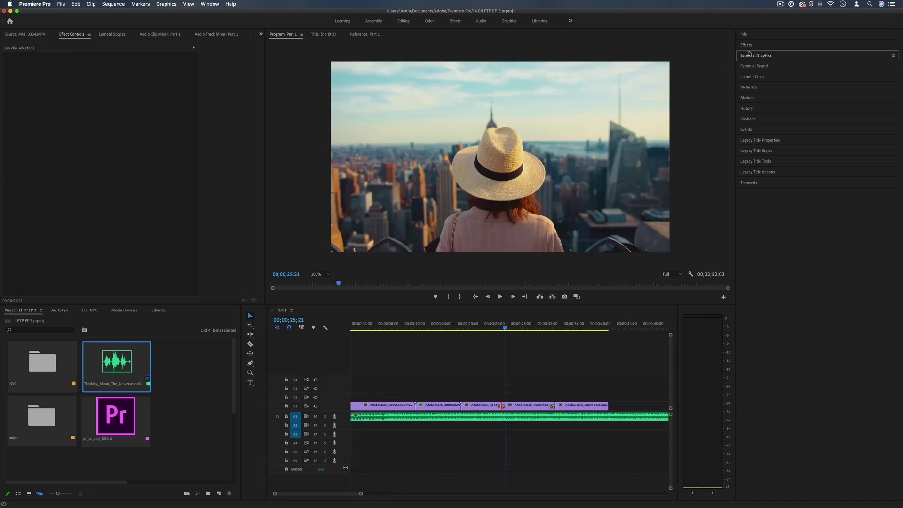
Step: Grade the hat-and-skyline clip in Lumetri Basic Correction: exposure -0.3, shadows -12.3, whites 11.8, saturation 119.9
click(756, 77)
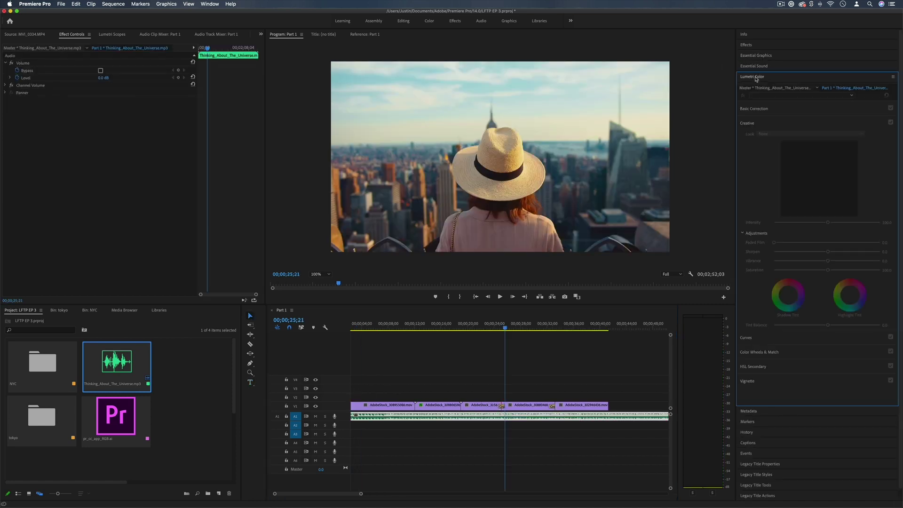
click(530, 405)
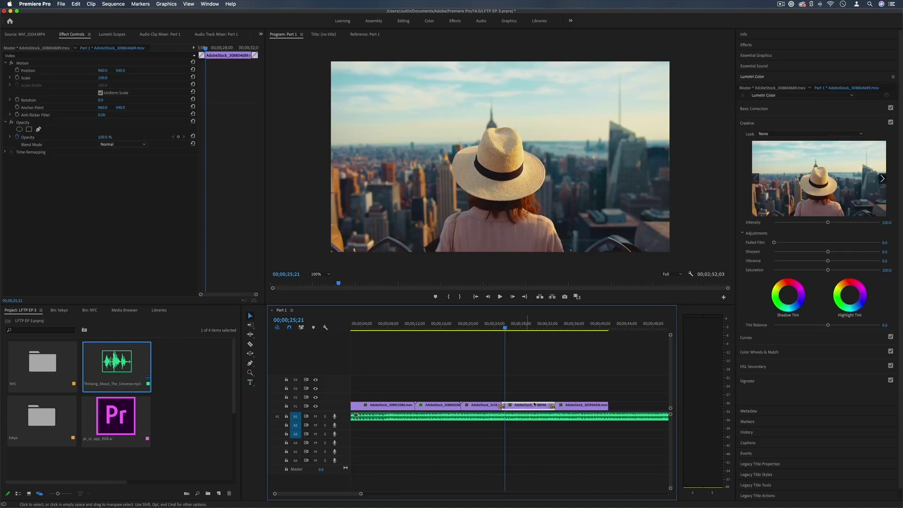
click(758, 109)
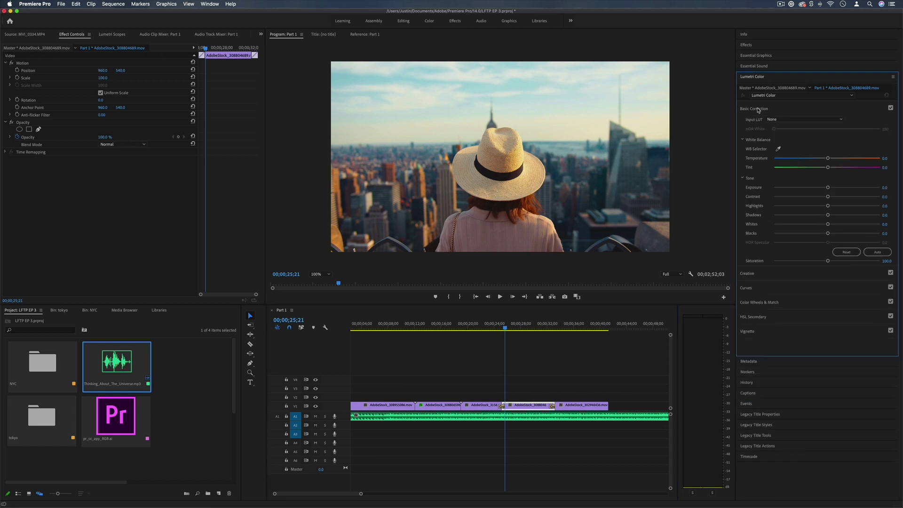
drag(827, 188, 808, 229)
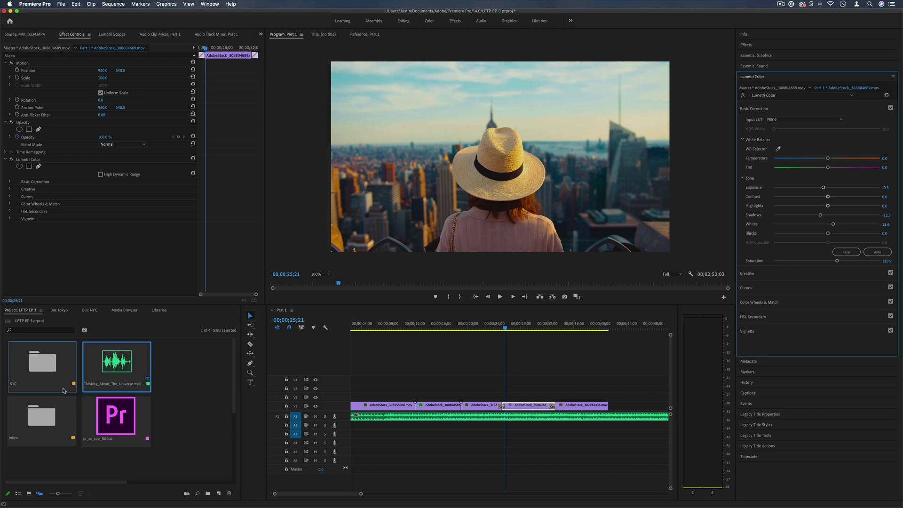
drag(361, 494, 408, 493)
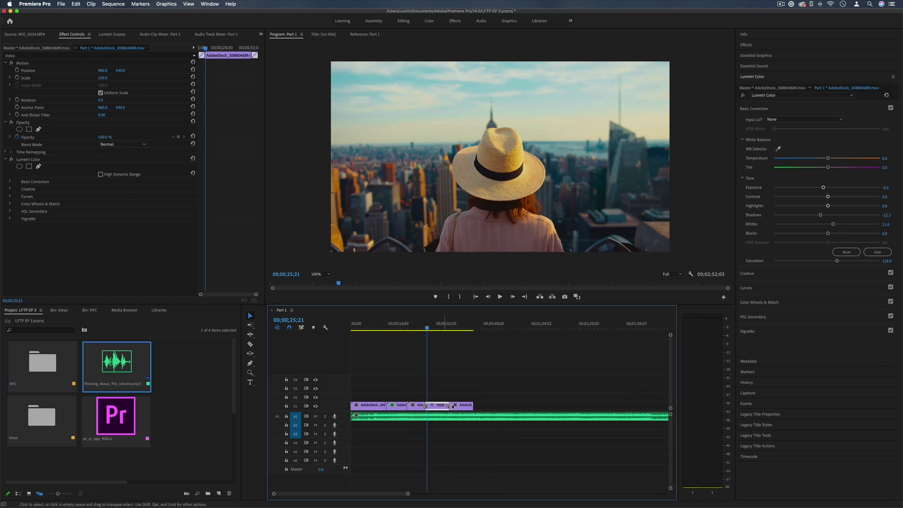
key(space)
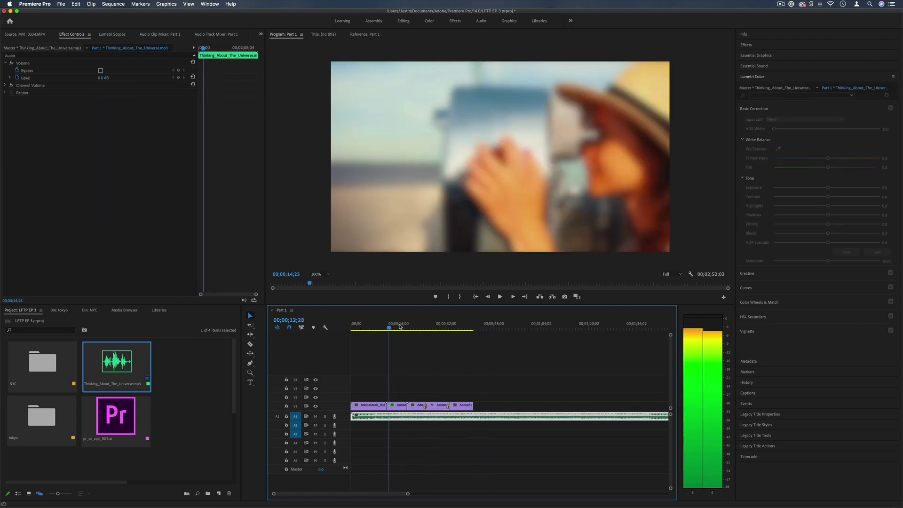
drag(405, 493, 479, 494)
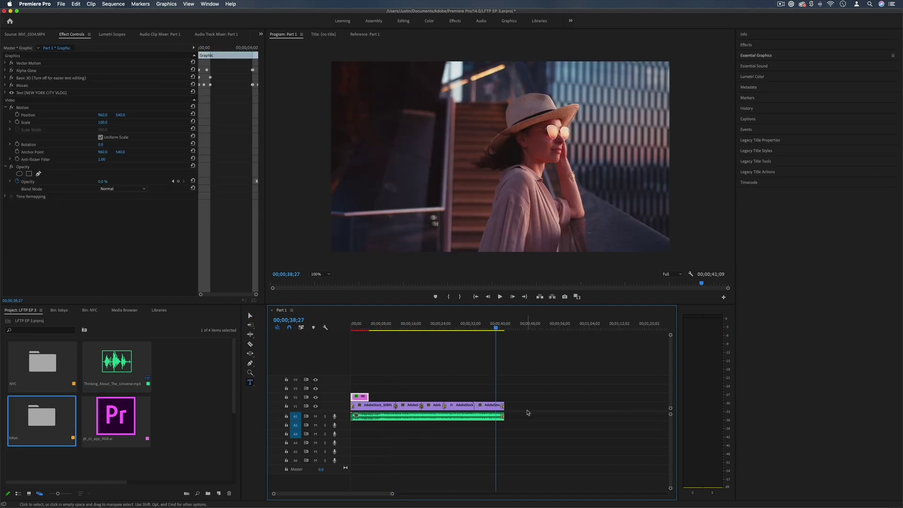
Step: Export Part 1 as H.264 'Part 1.mp4' using the YouTube 1080p Full HD preset
click(61, 4)
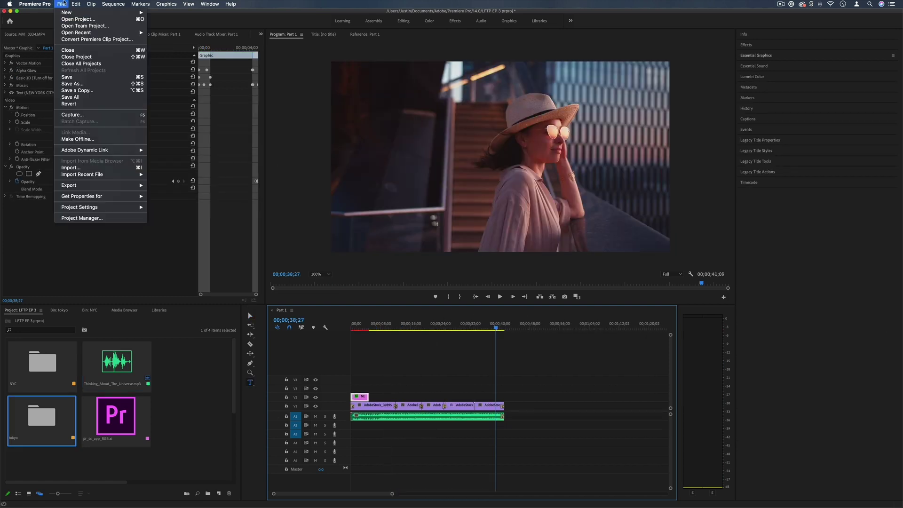
mouse_move(87, 185)
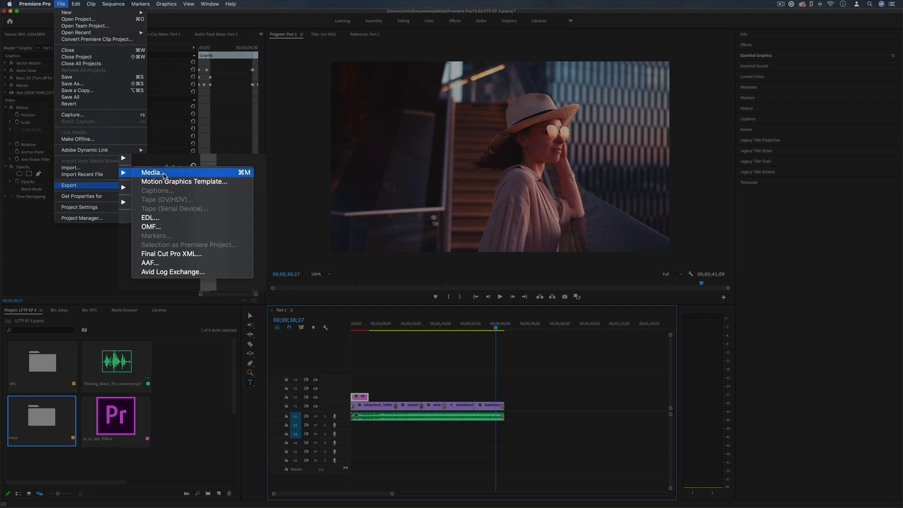
click(153, 172)
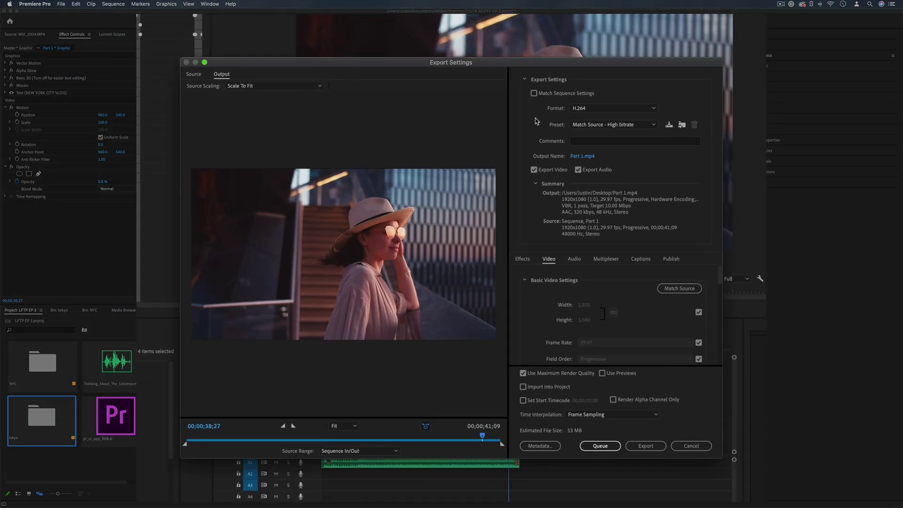
click(600, 124)
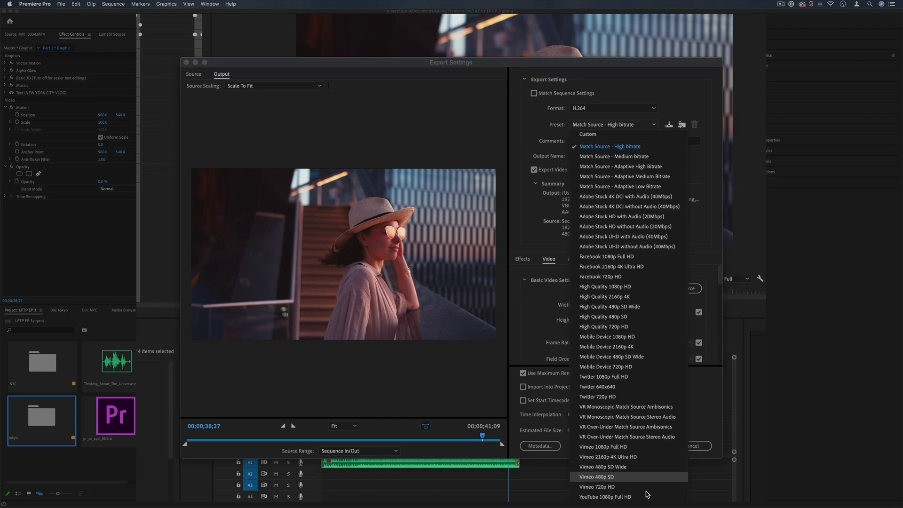
click(632, 496)
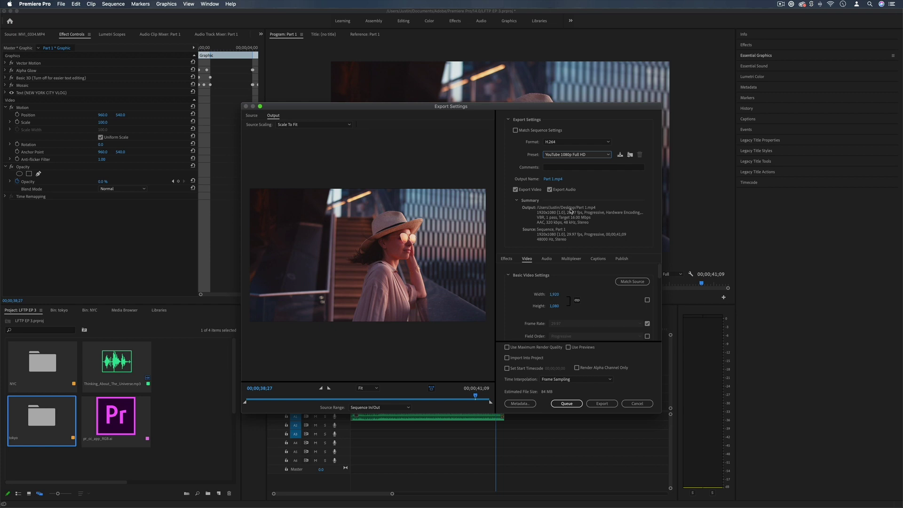
click(572, 405)
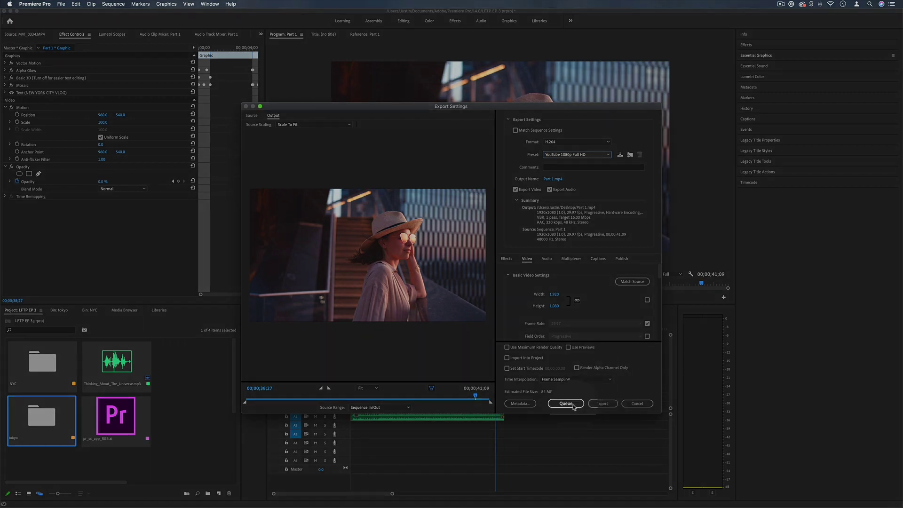
click(604, 403)
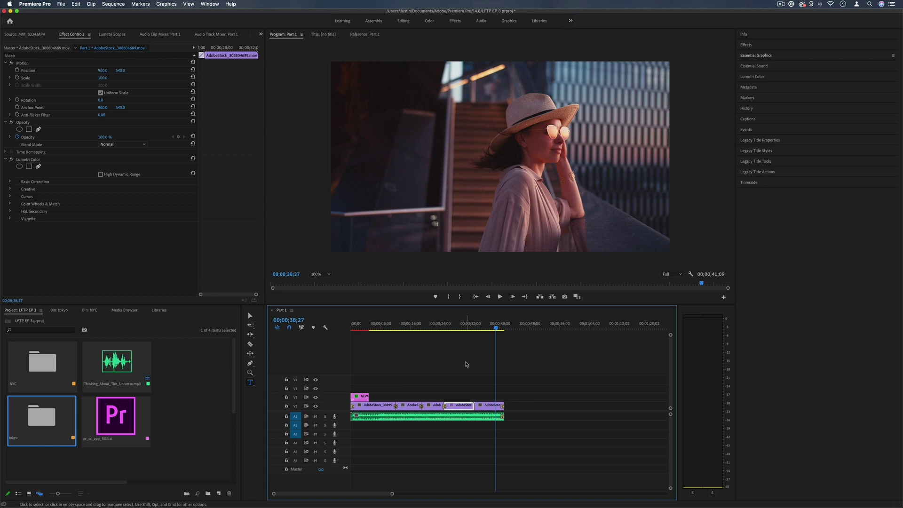
click(431, 325)
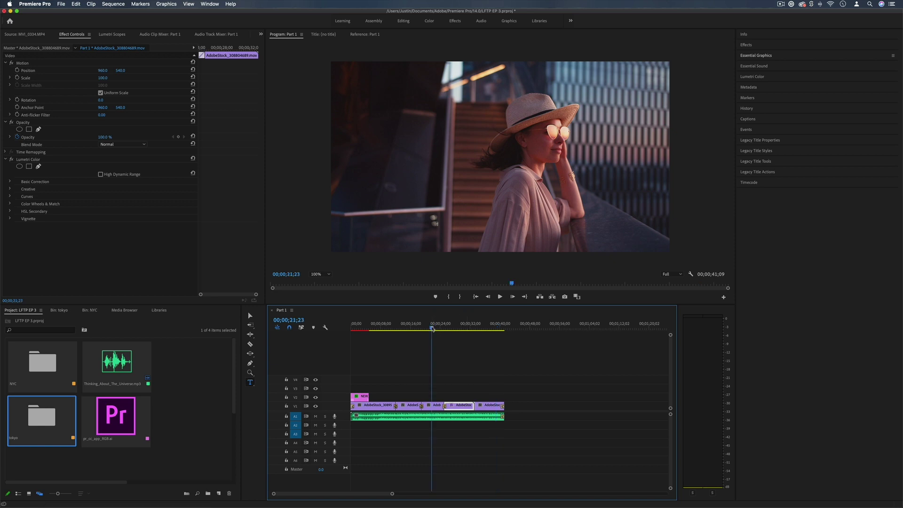